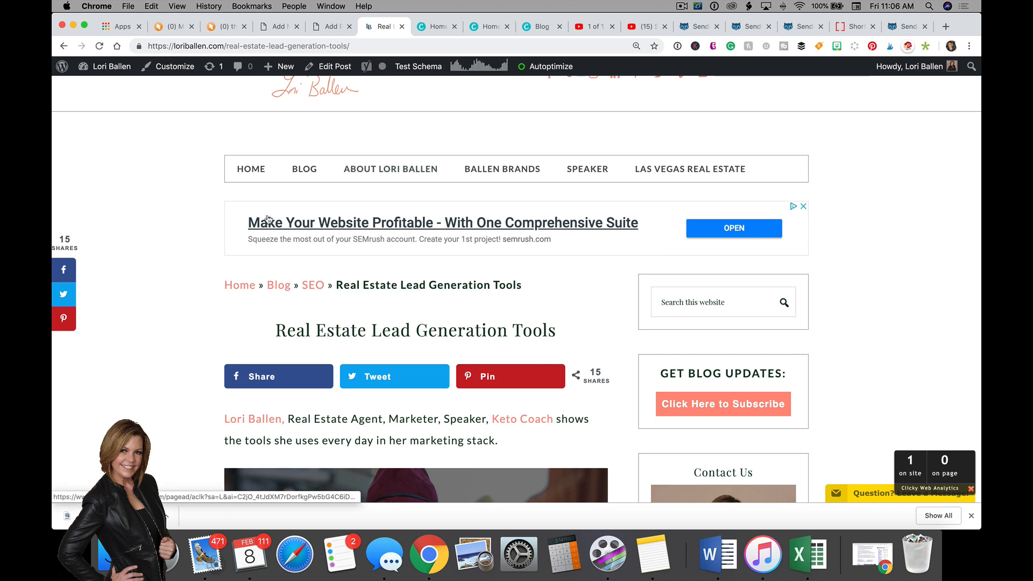
Jump to the Google My Business section of the Real Estate Lead Generation Tools post using its Quick Links list.
scroll(278, 205, down, 5)
scroll(279, 205, down, 12)
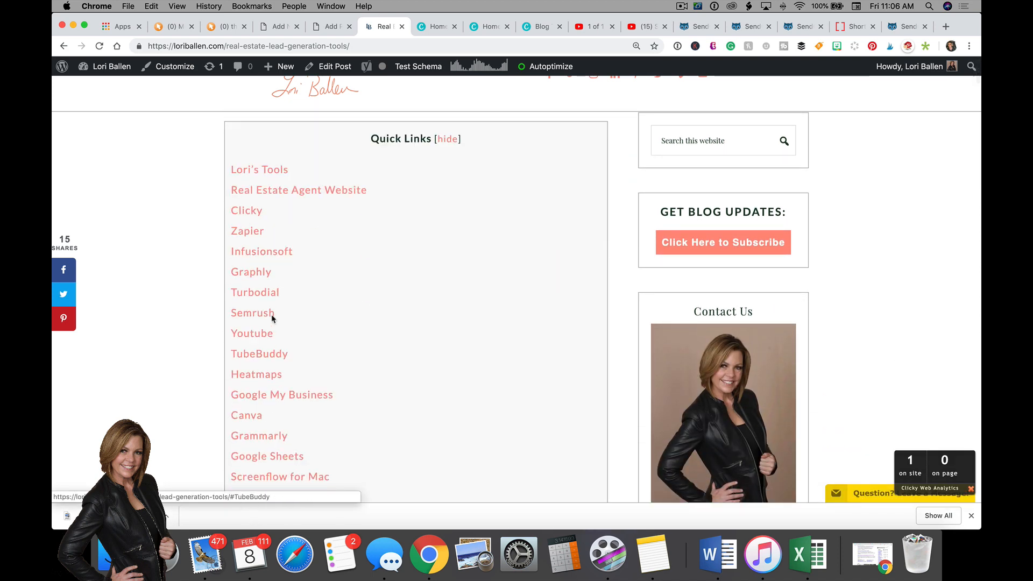
scroll(264, 206, down, 2)
scroll(262, 205, down, 2)
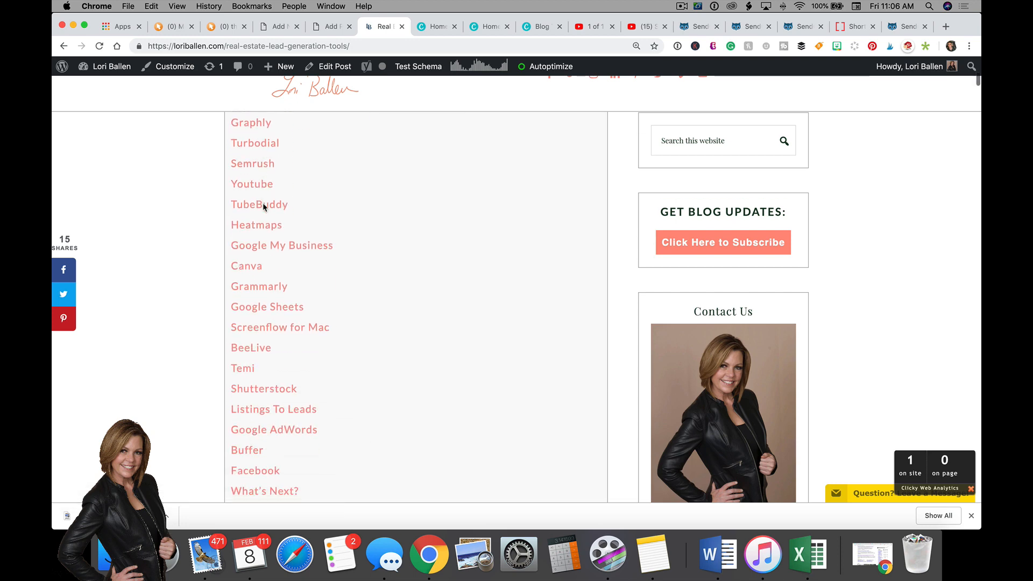
click(293, 222)
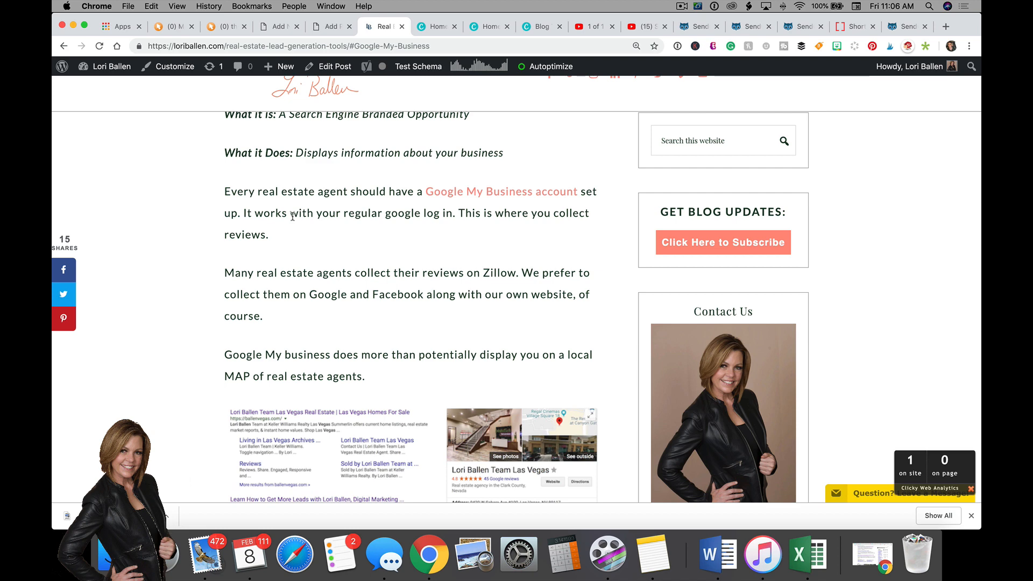
Return to the post's Quick Links list and examine how its entries lead to the individual tool sections.
scroll(292, 216, down, 2)
scroll(236, 264, up, 15)
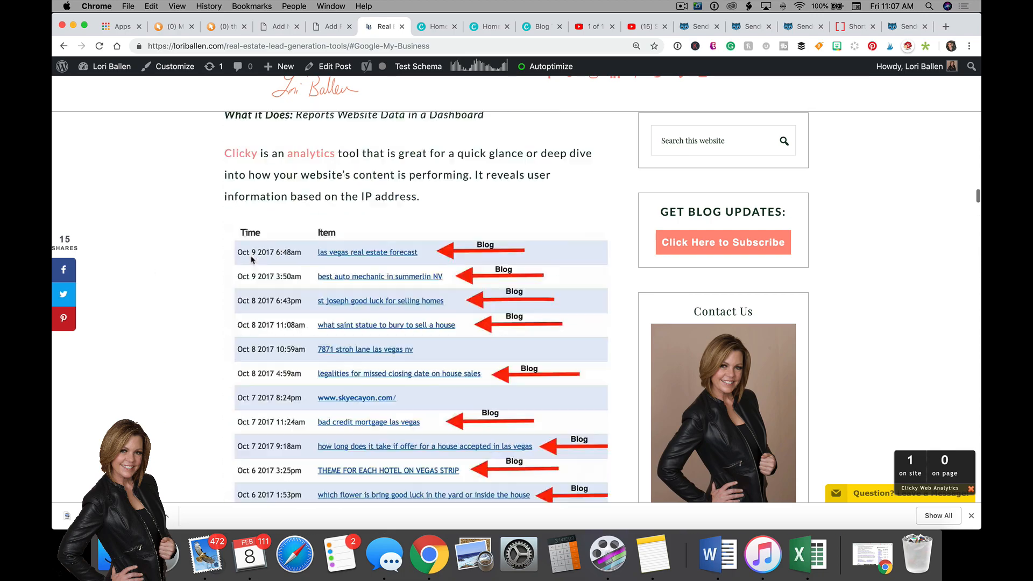
scroll(252, 260, up, 20)
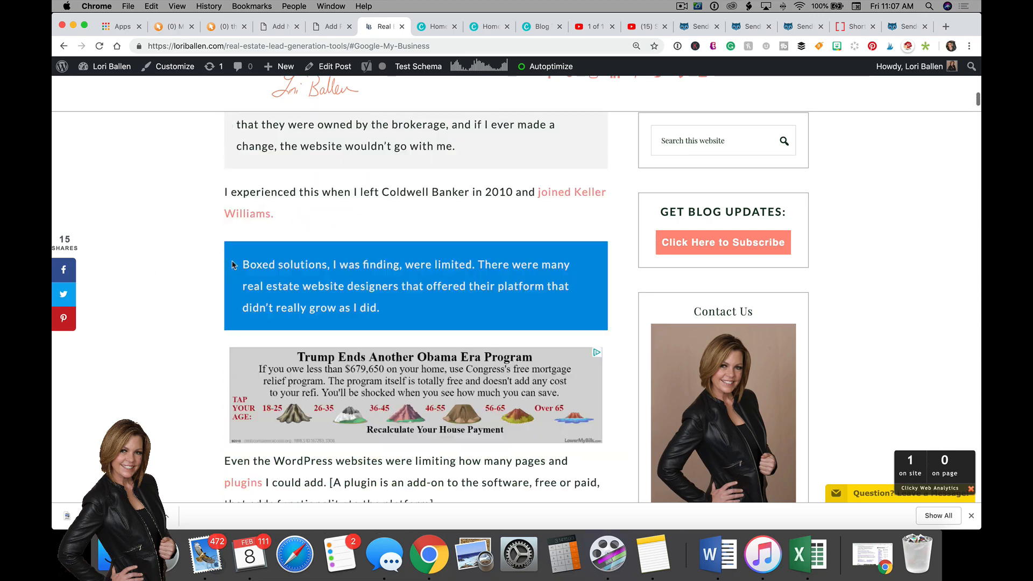
scroll(125, 295, up, 15)
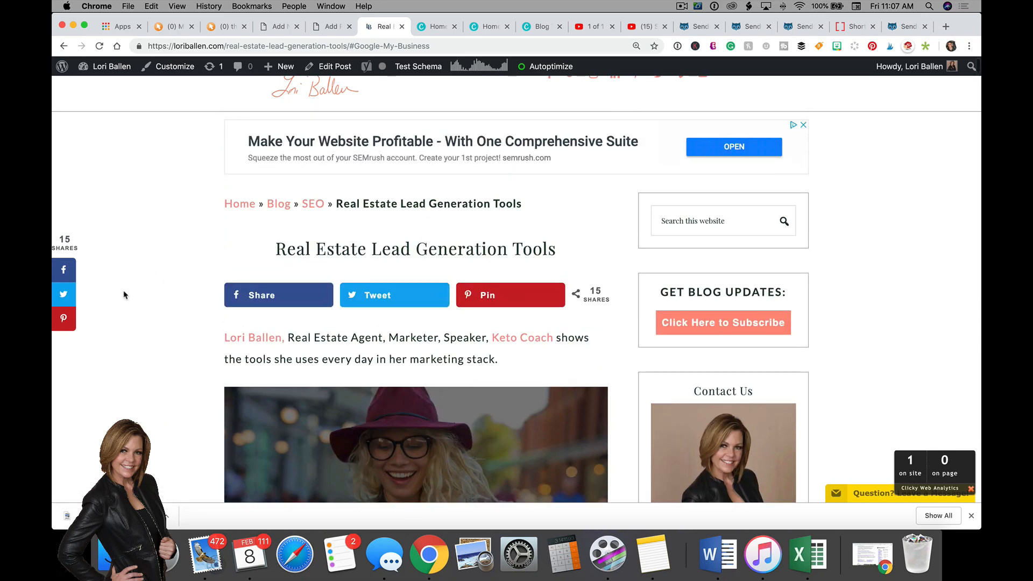
scroll(129, 290, down, 8)
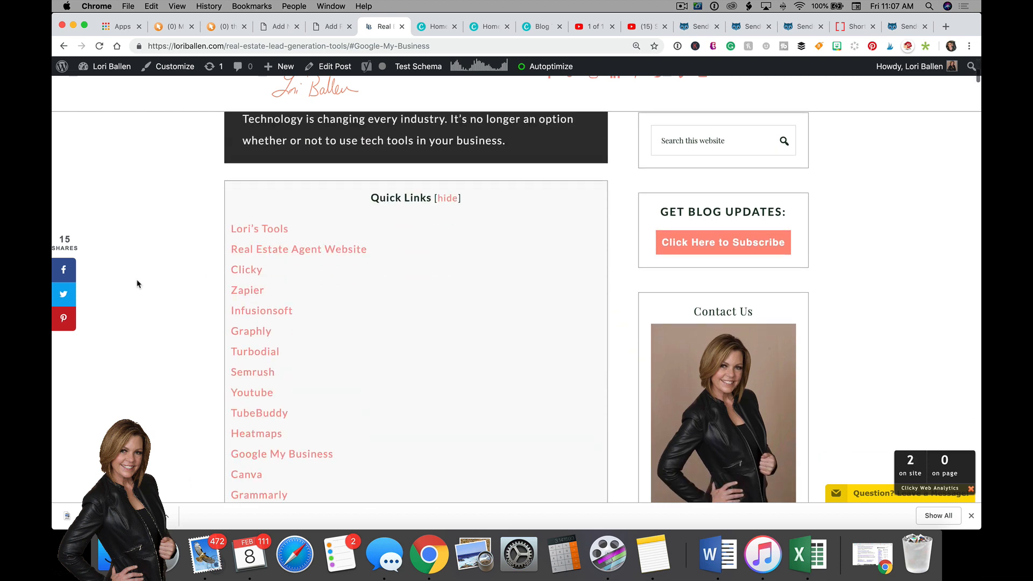
scroll(137, 283, down, 5)
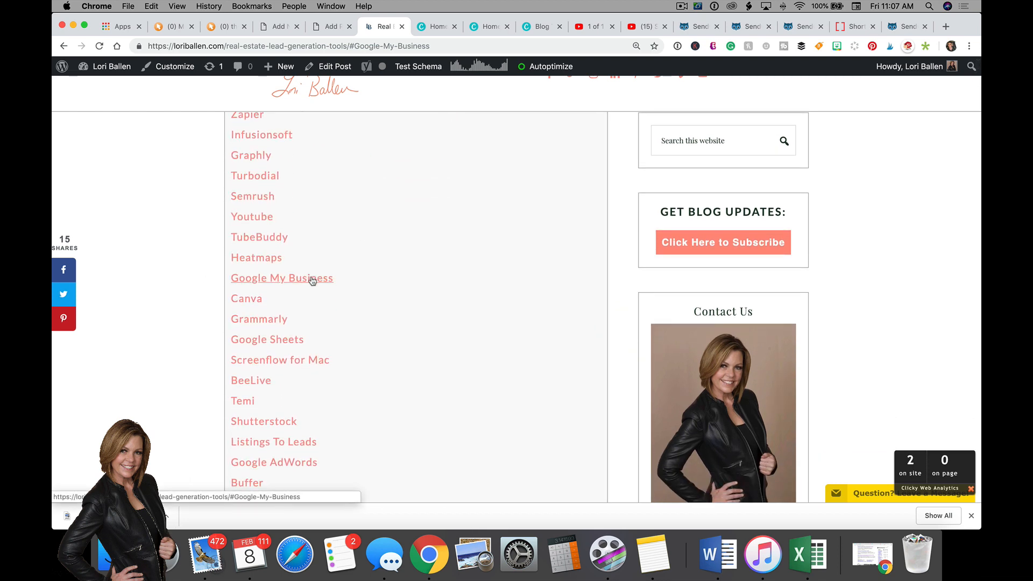
scroll(312, 279, down, 3)
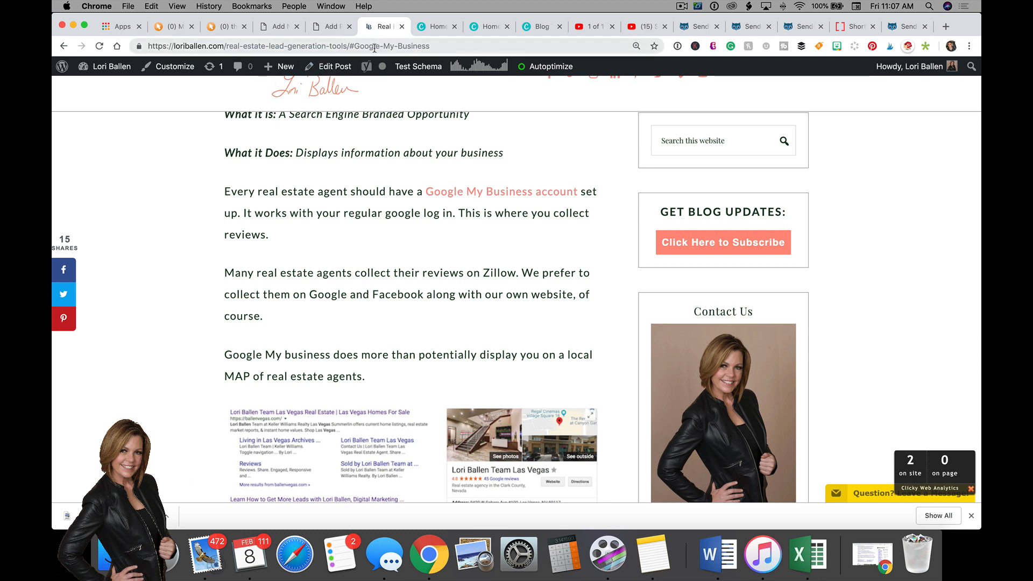
Switch to the Keywords Everywhere draft on The 7th Stream and open the site's plugins page in a separate tab.
click(273, 27)
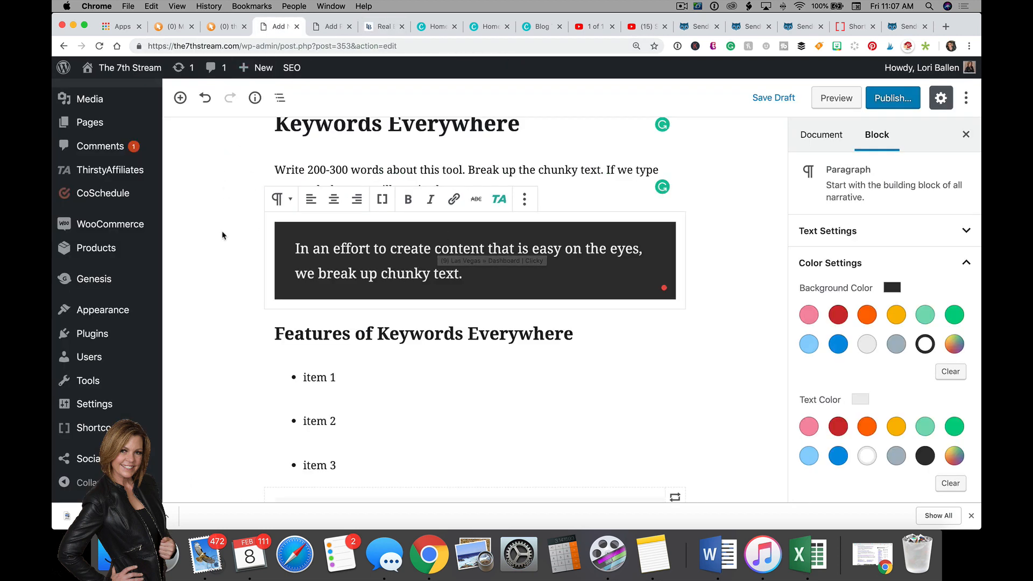
right_click(109, 338)
click(123, 342)
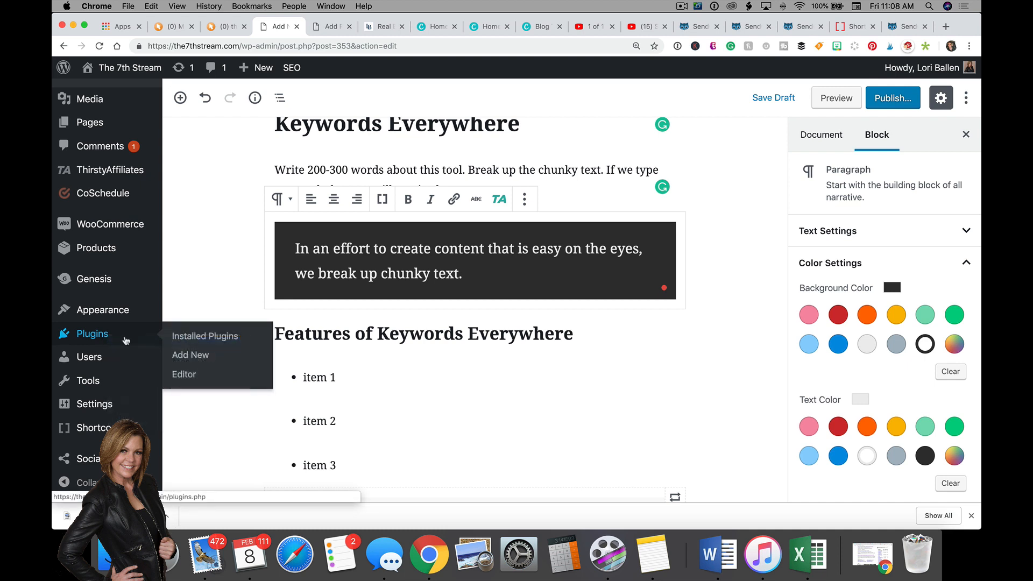
click(317, 26)
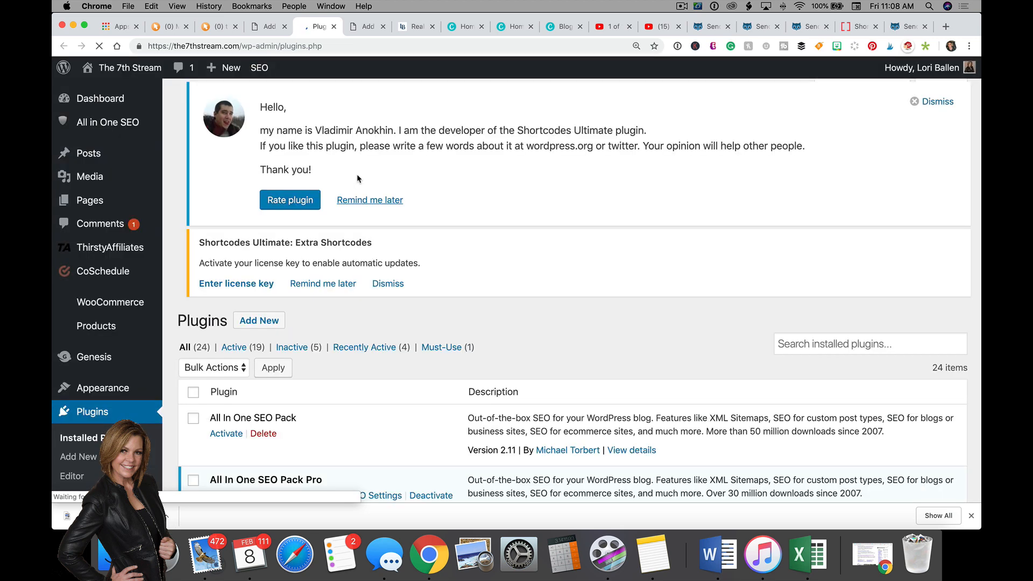
Go to the page for adding new plugins and search for "table of contents plus".
scroll(357, 178, down, 3)
scroll(408, 173, up, 3)
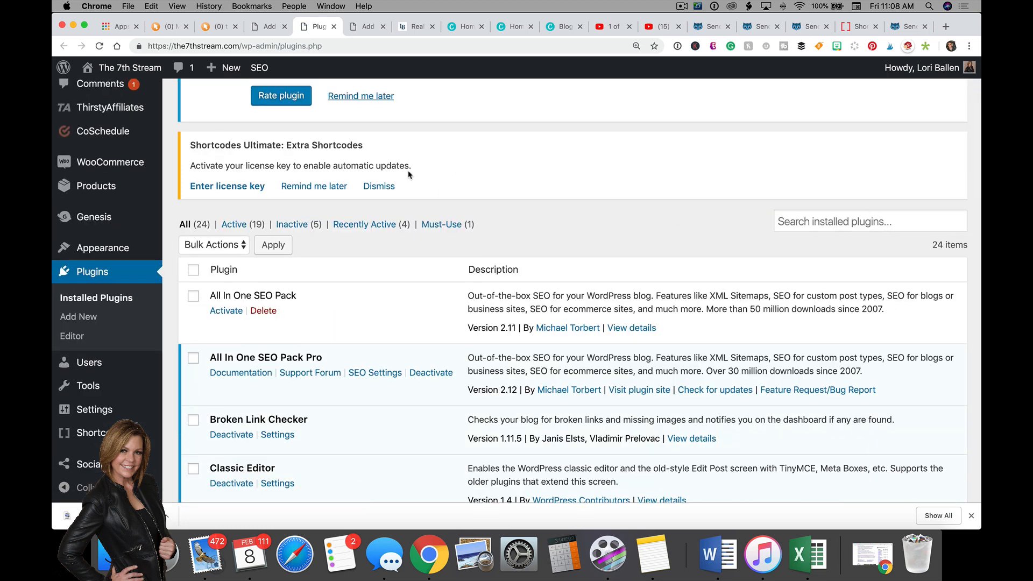
click(263, 105)
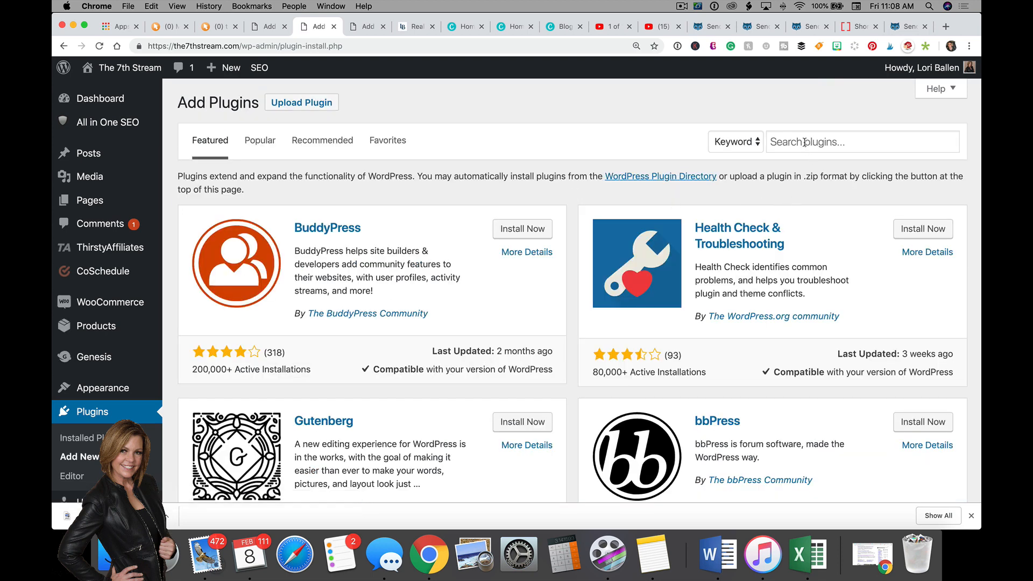
click(804, 142)
text(table of con)
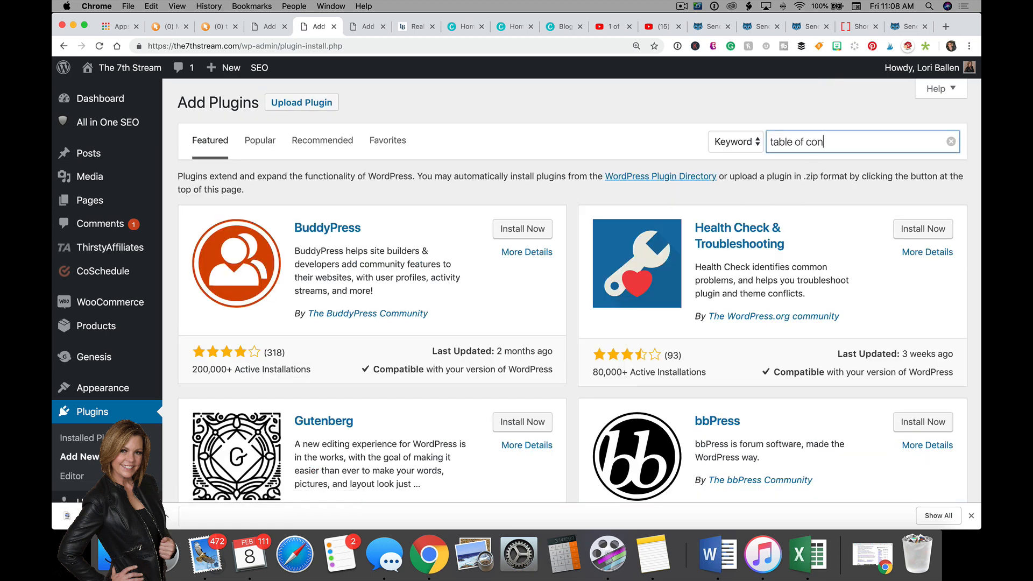
text(tents pluus)
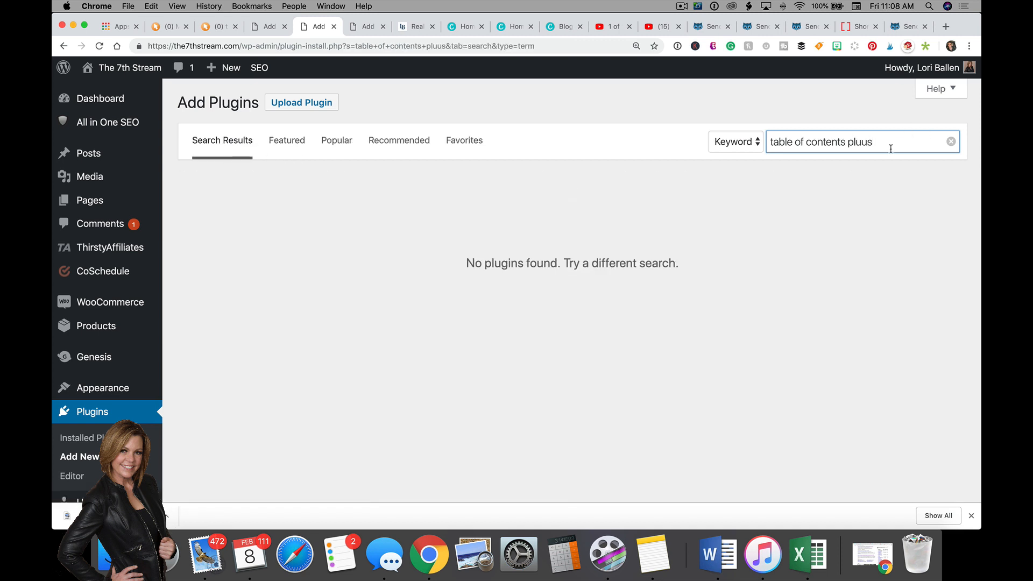
key(BackSpace)
key(BackSpace)
key(BackSpace)
text(us)
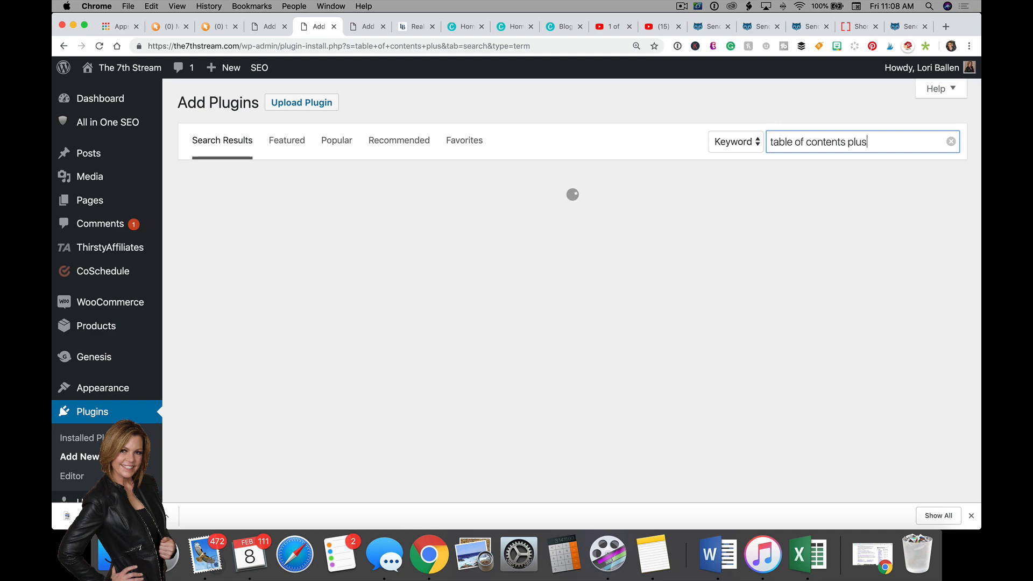
Install and activate the Table of Contents Plus plugin.
scroll(775, 236, down, 5)
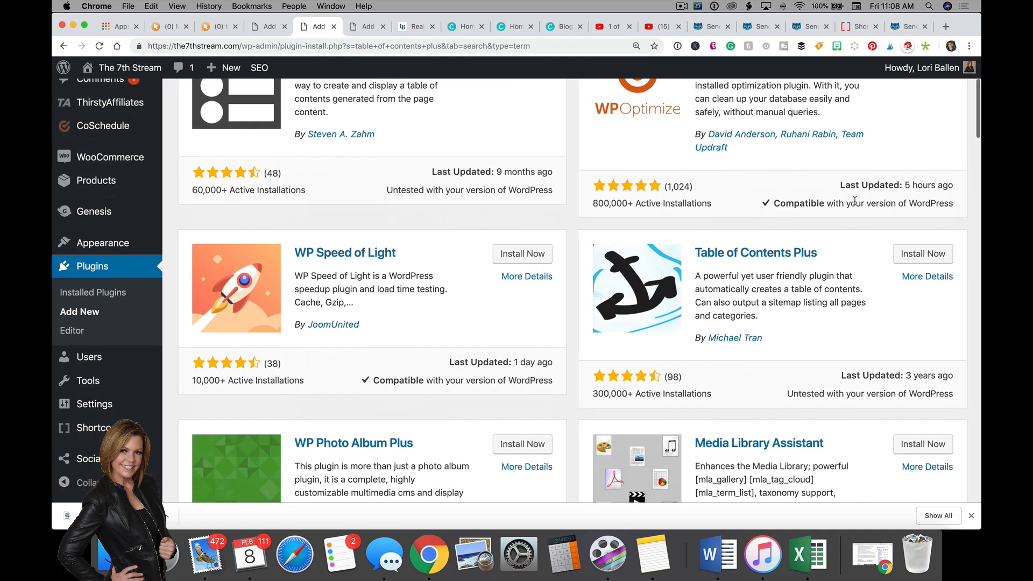
click(929, 225)
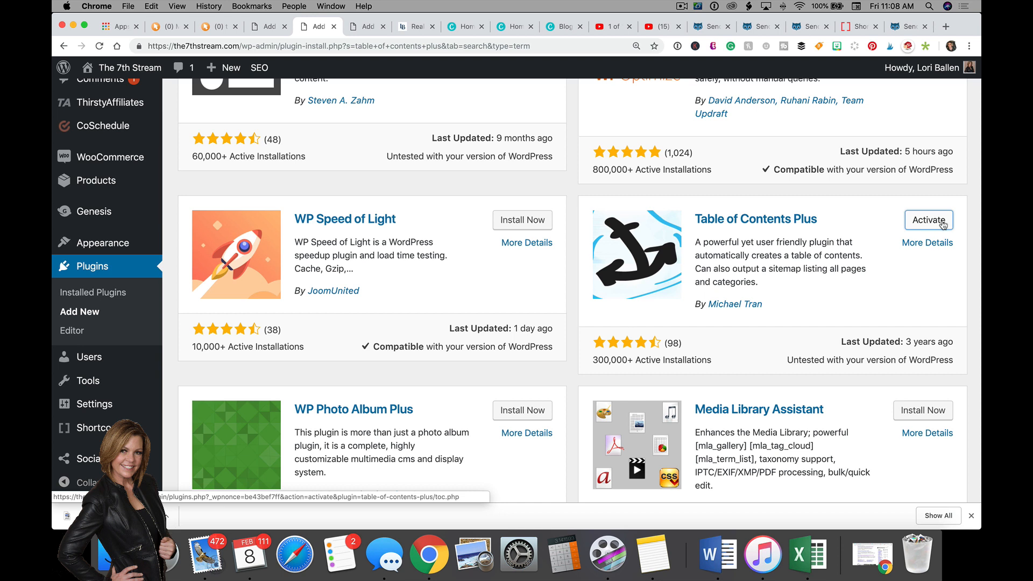
click(943, 224)
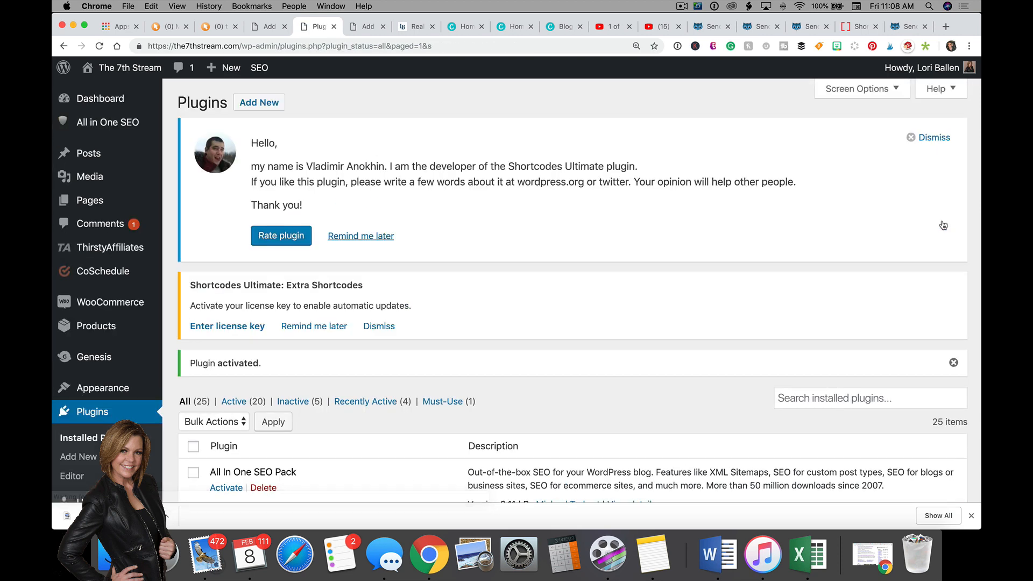
Open the TOC+ settings page of the newly activated plugin.
scroll(454, 224, down, 5)
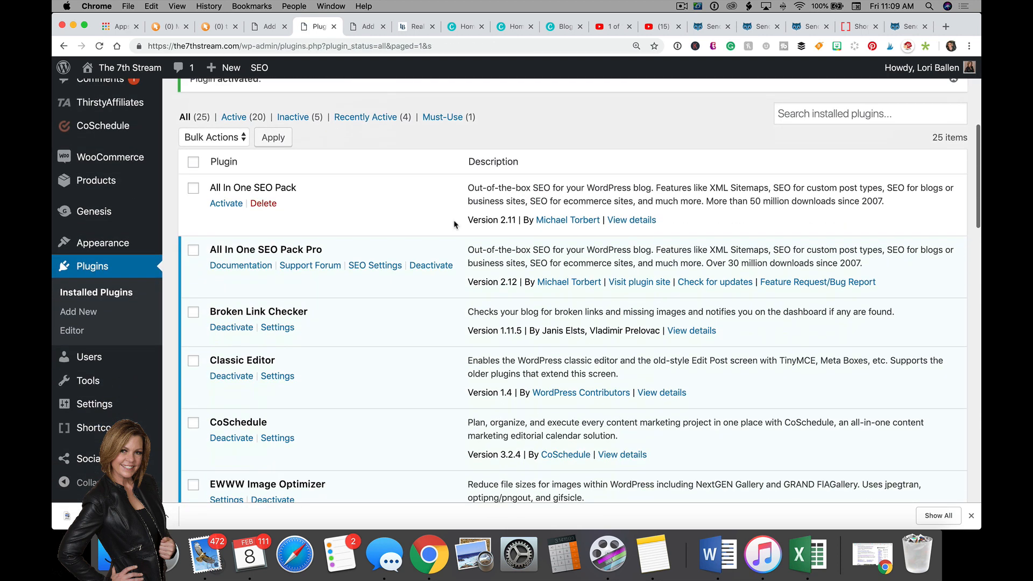
scroll(454, 223, down, 3)
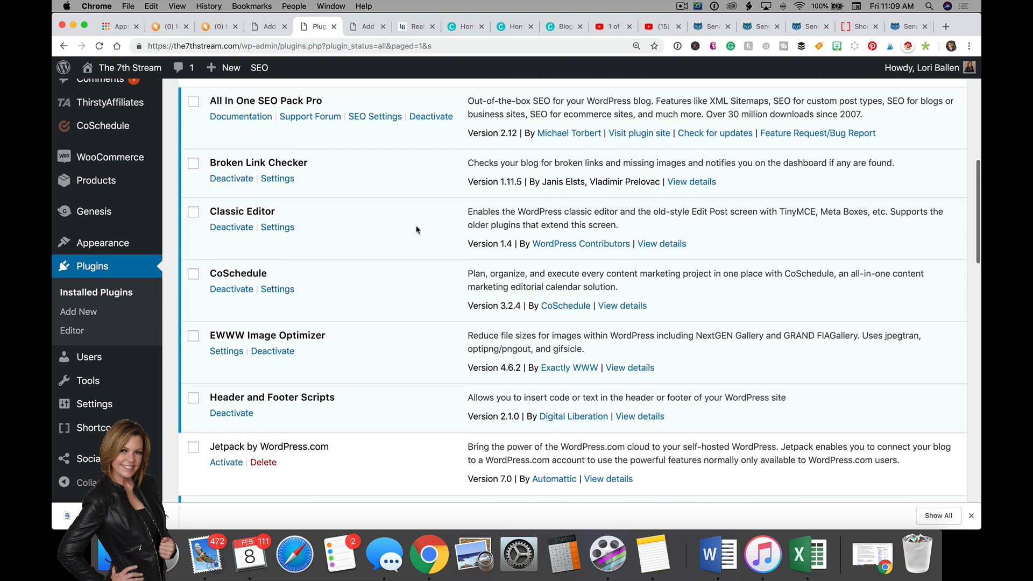
scroll(104, 271, down, 3)
mouse_move(115, 415)
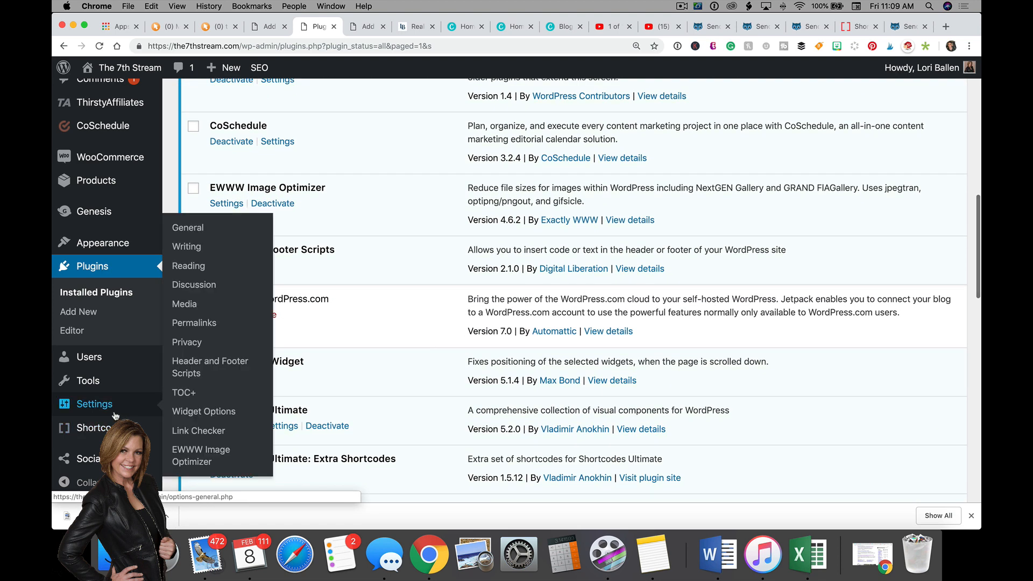
click(194, 395)
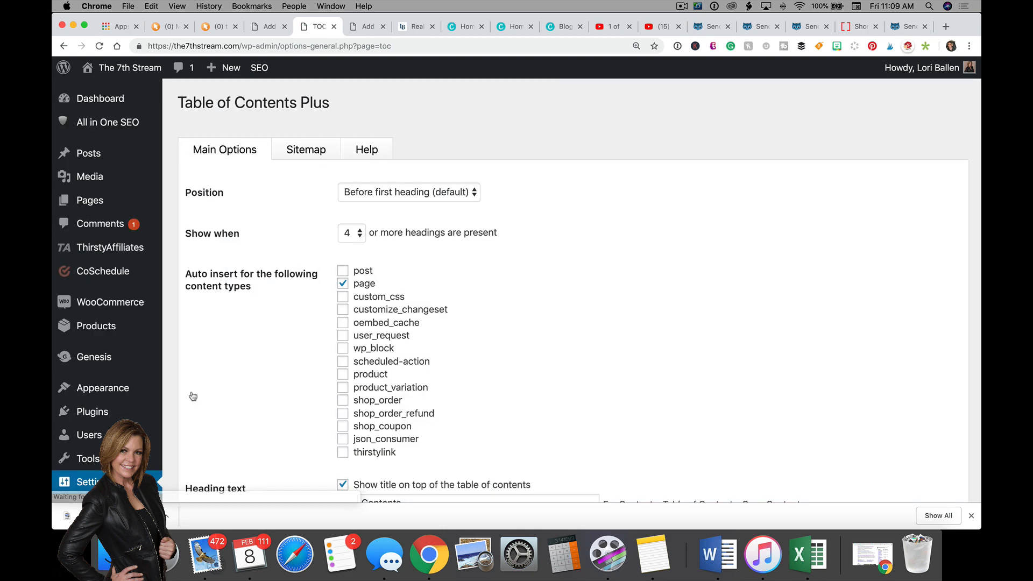
Select Before first heading (default) as the position of the table of contents.
scroll(290, 231, down, 1)
scroll(286, 232, up, 1)
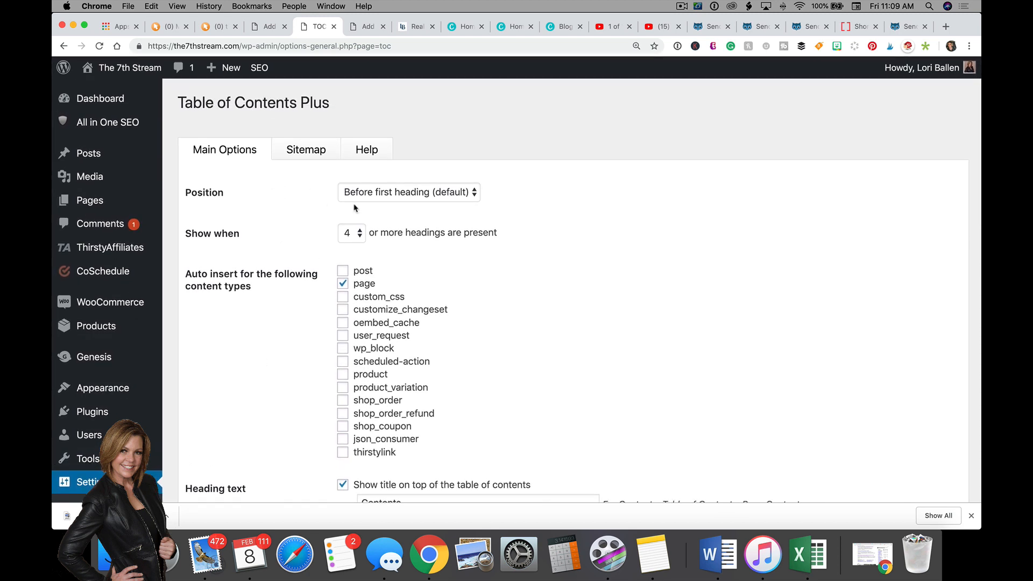
click(371, 195)
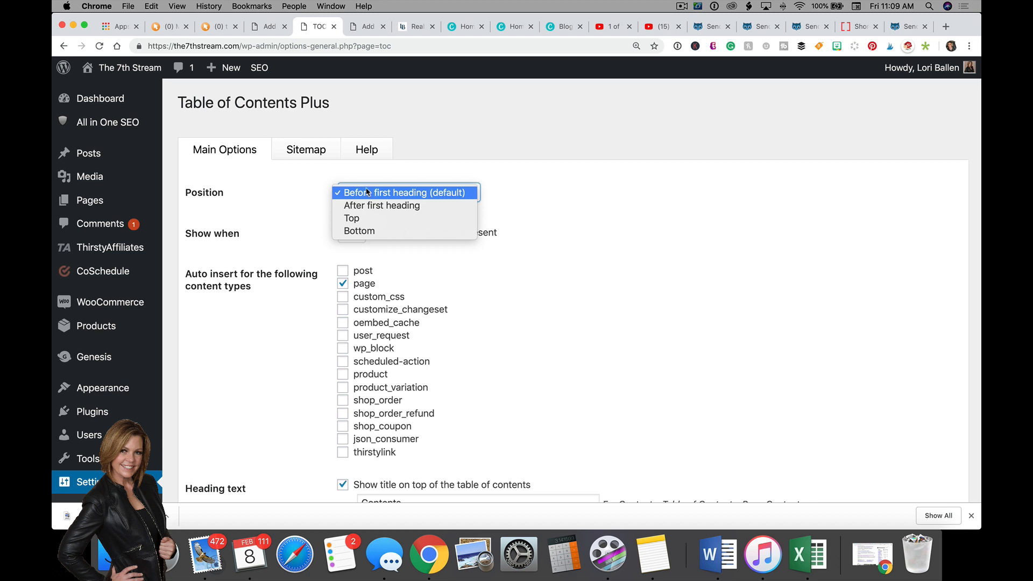
click(394, 194)
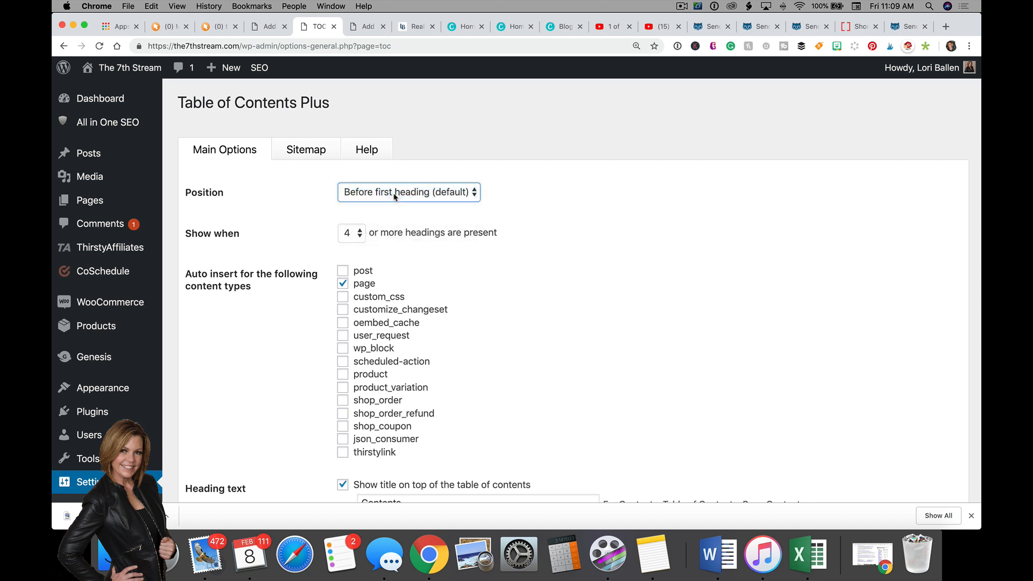
Enable automatic insertion of the table of contents for the post content type.
scroll(312, 236, down, 1)
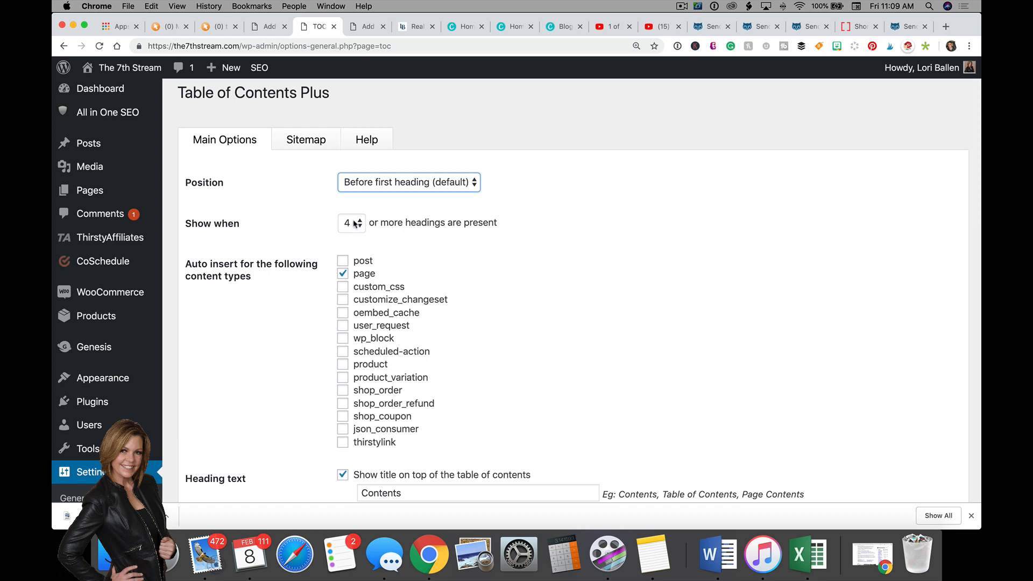
scroll(293, 237, down, 3)
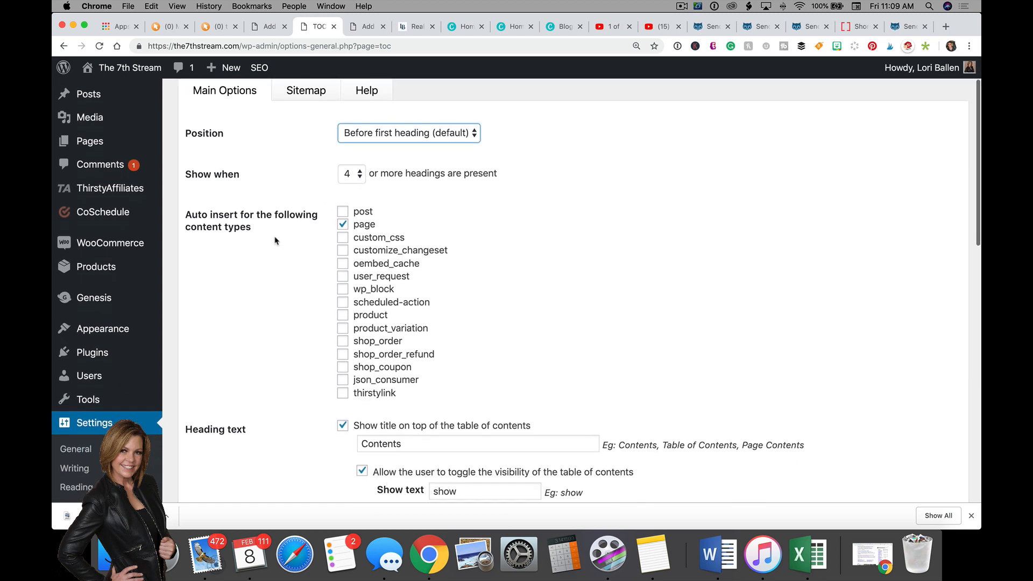
click(342, 213)
Replace the table of contents heading text with "Quick Table of Contents".
scroll(341, 227, down, 5)
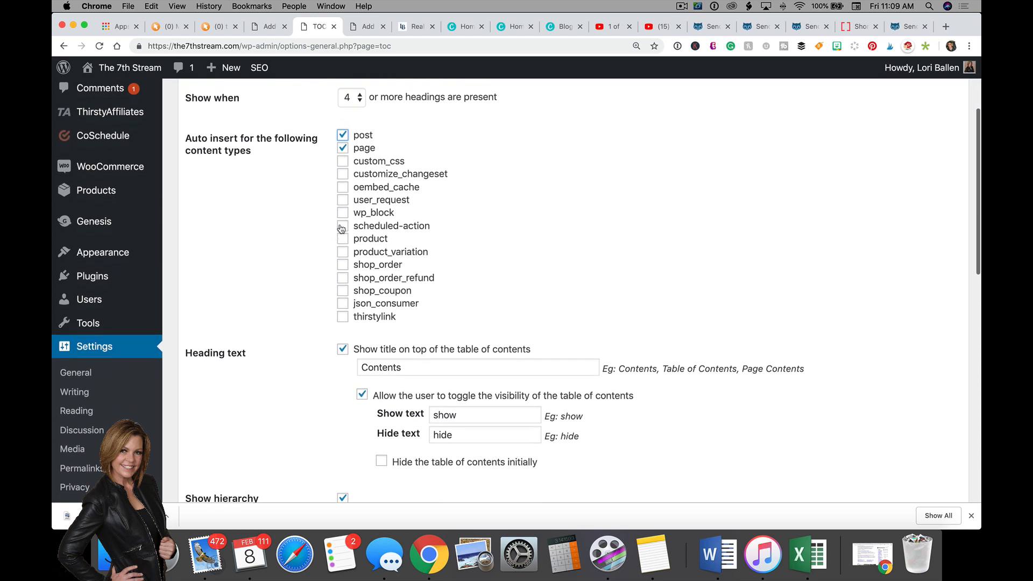
scroll(341, 228, down, 7)
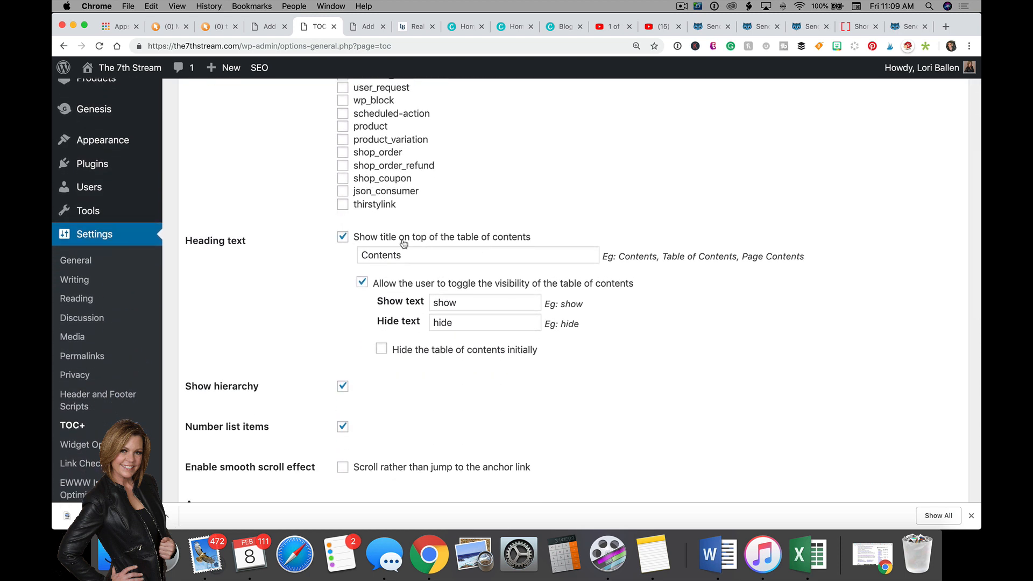
drag(441, 254, 362, 249)
text(Q)
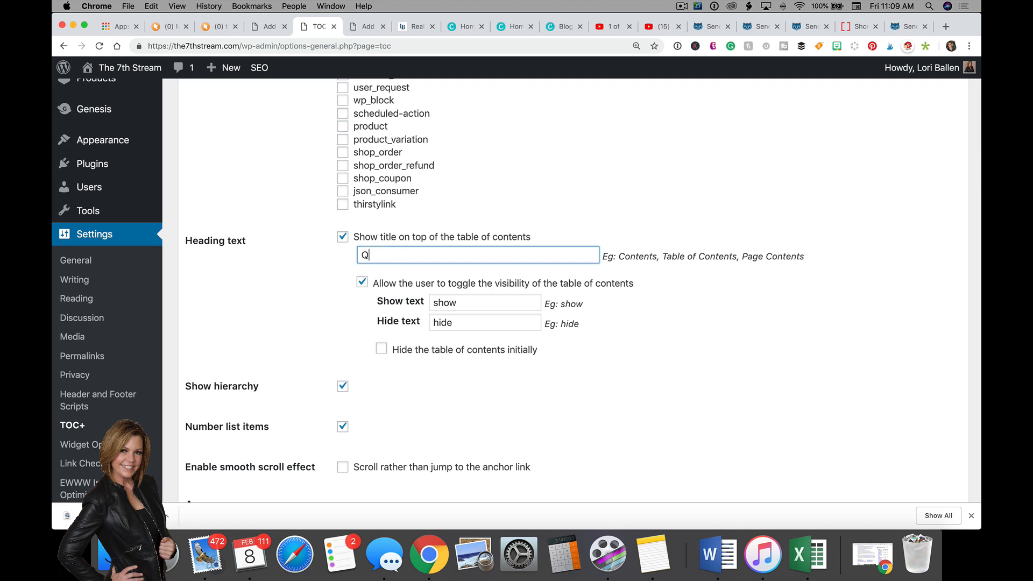
text(uick LTAbl)
key(BackSpace)
key(BackSpace)
key(BackSpace)
key(BackSpace)
text(a)
key(BackSpace)
text(t)
key(BackSpace)
text(Table of Contents)
Turn off Number list items and Show hierarchy for the table of contents.
scroll(415, 251, down, 2)
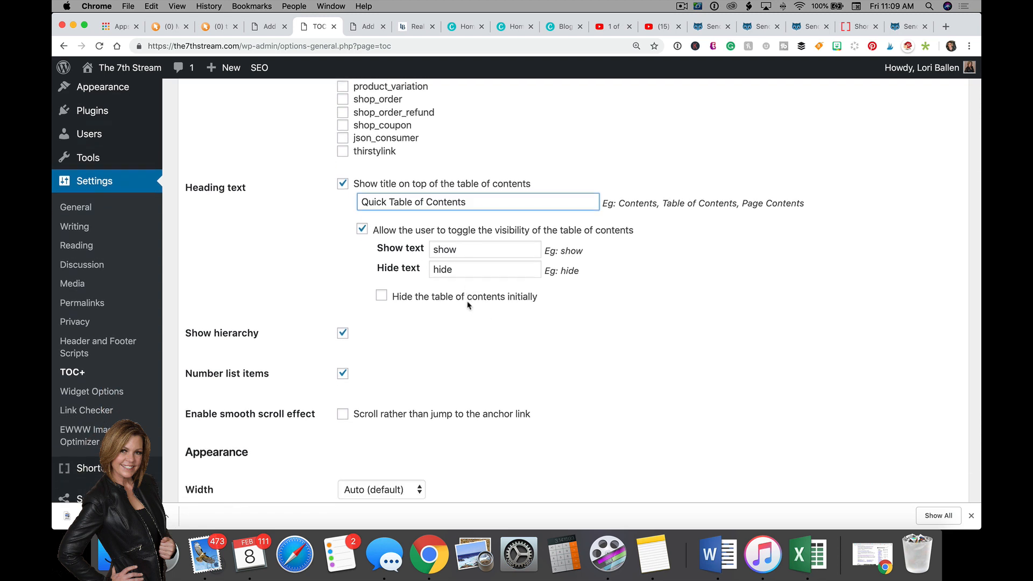
scroll(468, 302, down, 3)
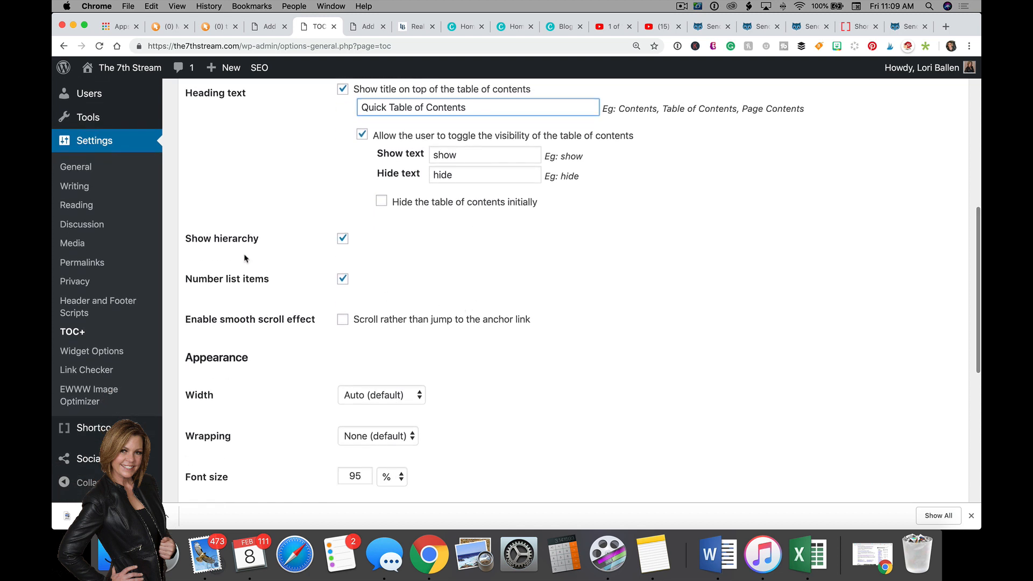
scroll(289, 256, down, 1)
scroll(289, 256, down, 1)
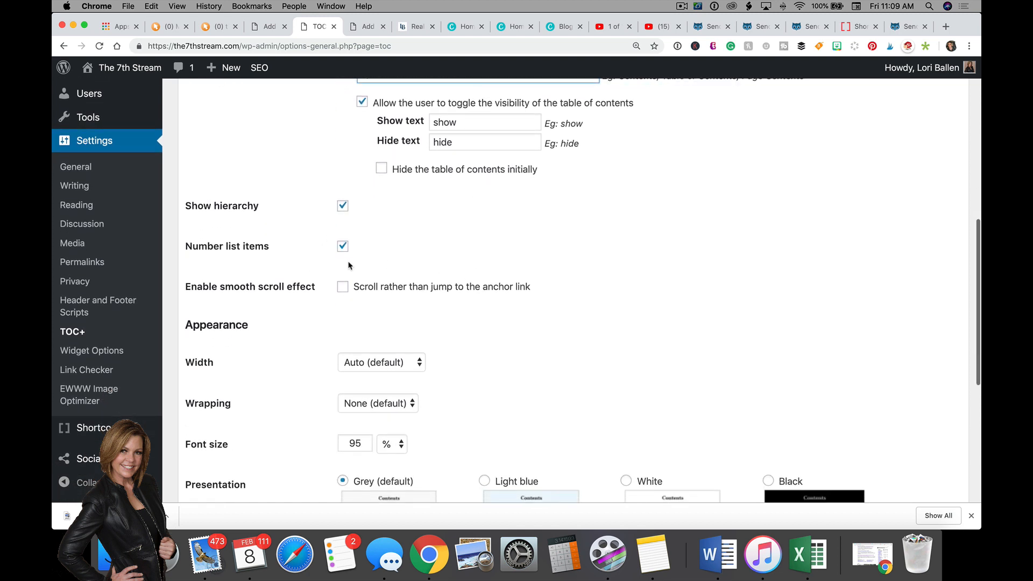
click(343, 247)
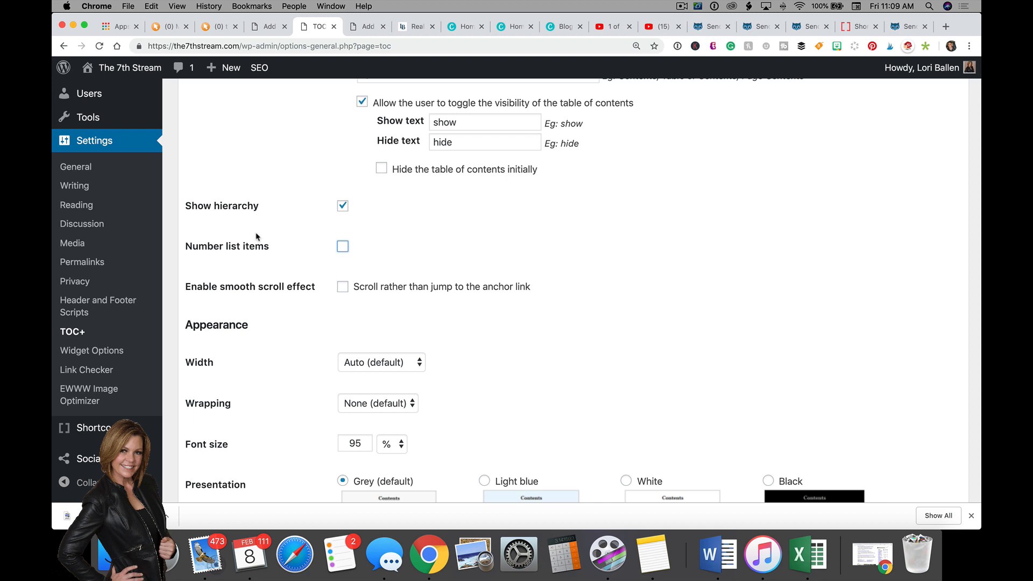
scroll(342, 249, up, 1)
click(342, 215)
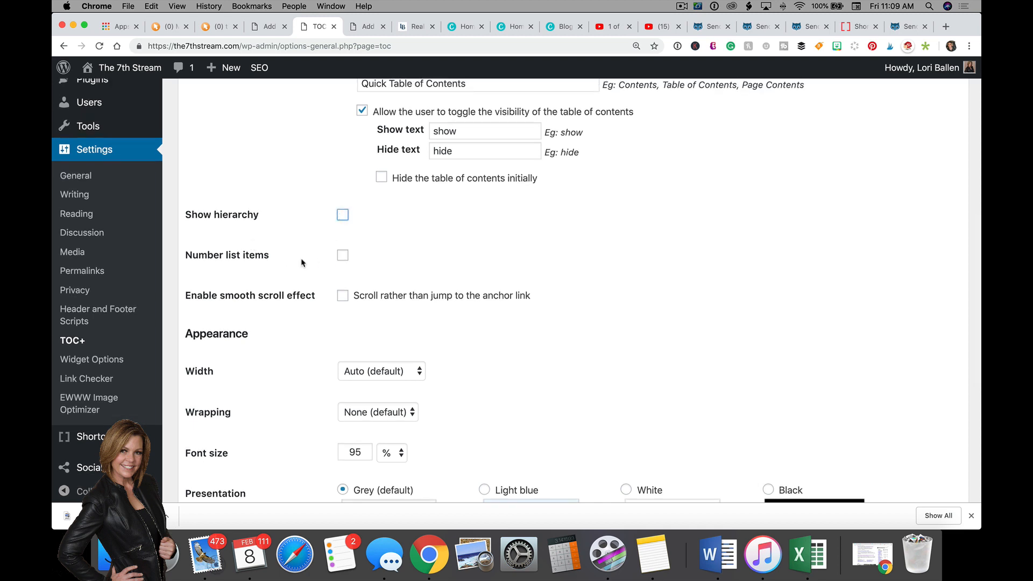
Set the table of contents width to 100% in the appearance settings.
scroll(304, 257, down, 5)
click(361, 264)
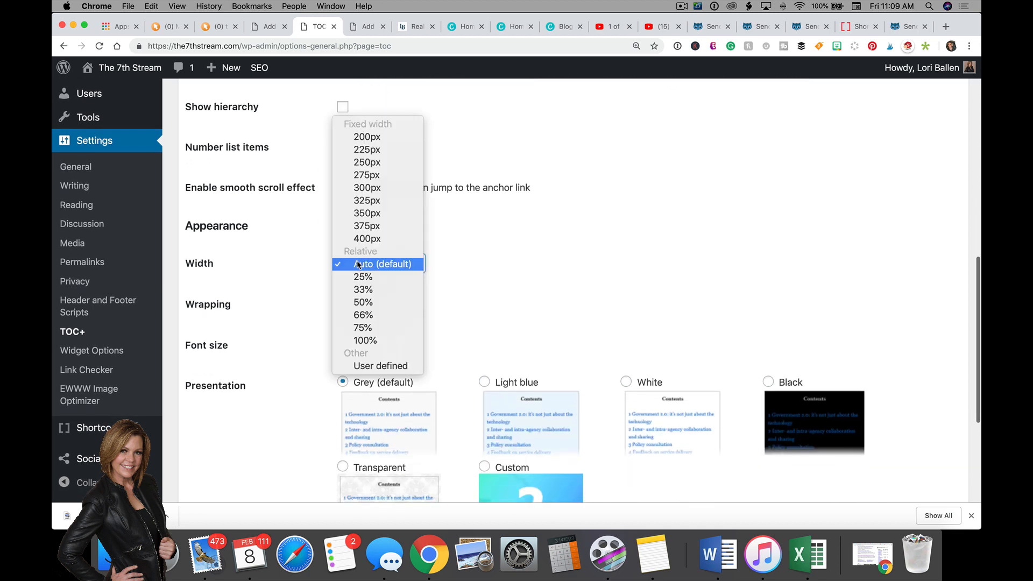
click(376, 341)
scroll(584, 293, down, 2)
scroll(584, 293, down, 2)
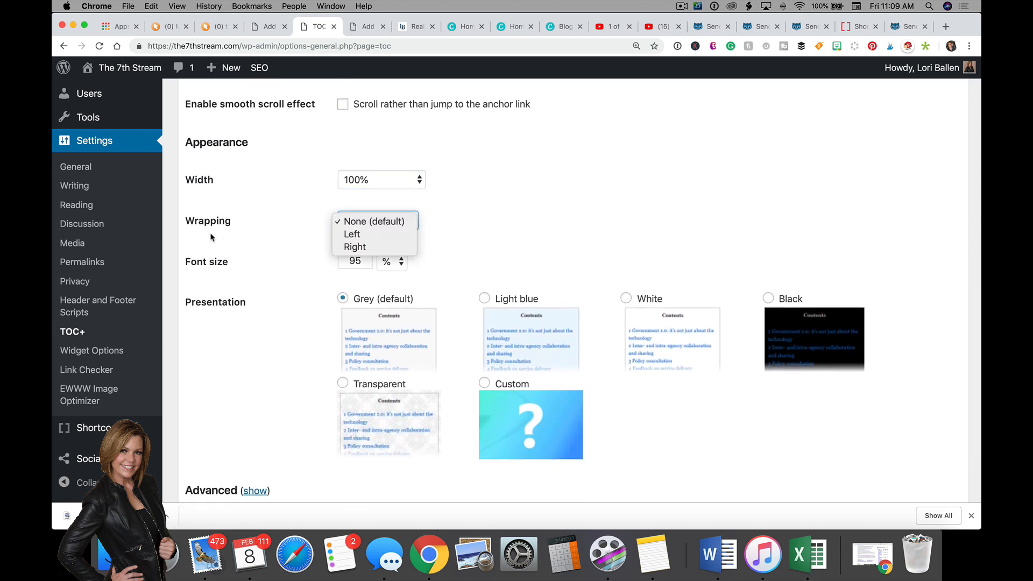
click(240, 247)
Choose the Custom presentation for the table of contents and save the plugin options.
scroll(280, 250, down, 3)
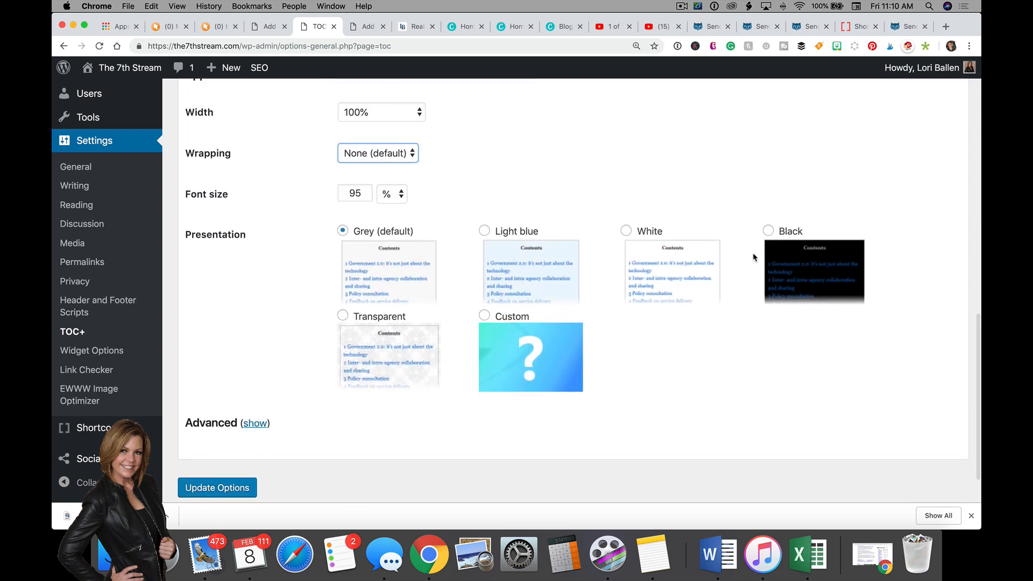
click(484, 317)
scroll(601, 362, down, 5)
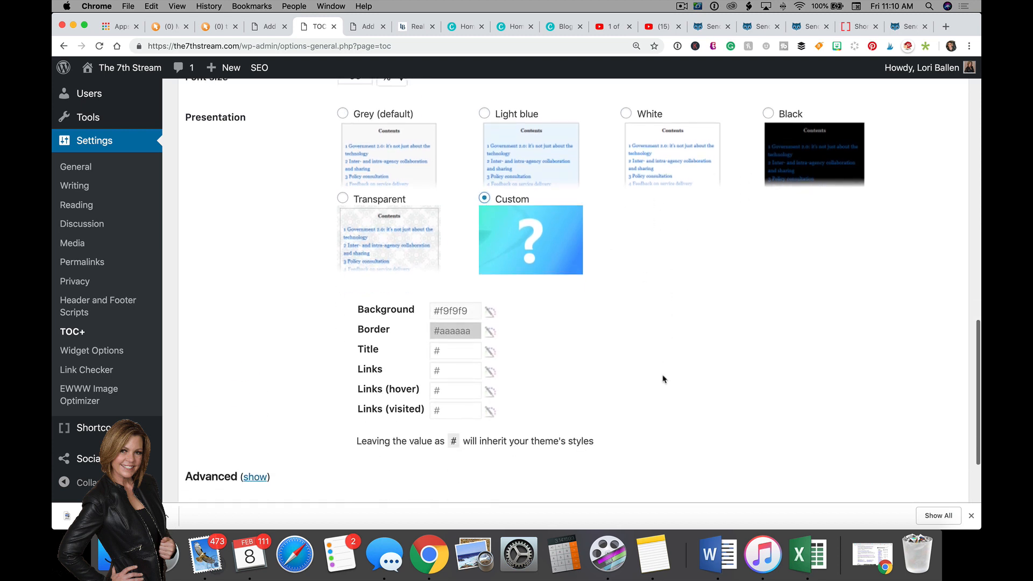
scroll(664, 378, up, 2)
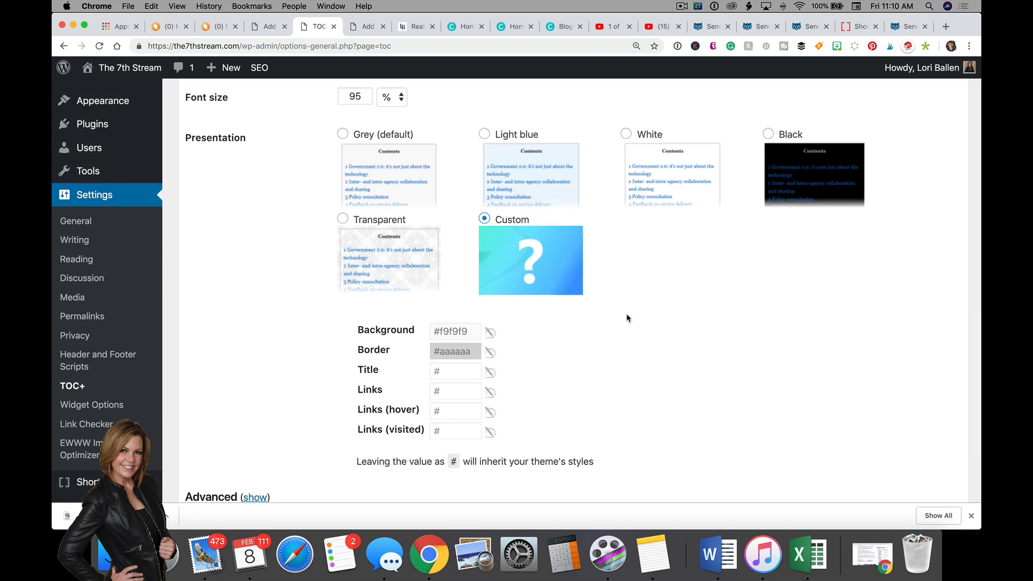
scroll(627, 318, down, 5)
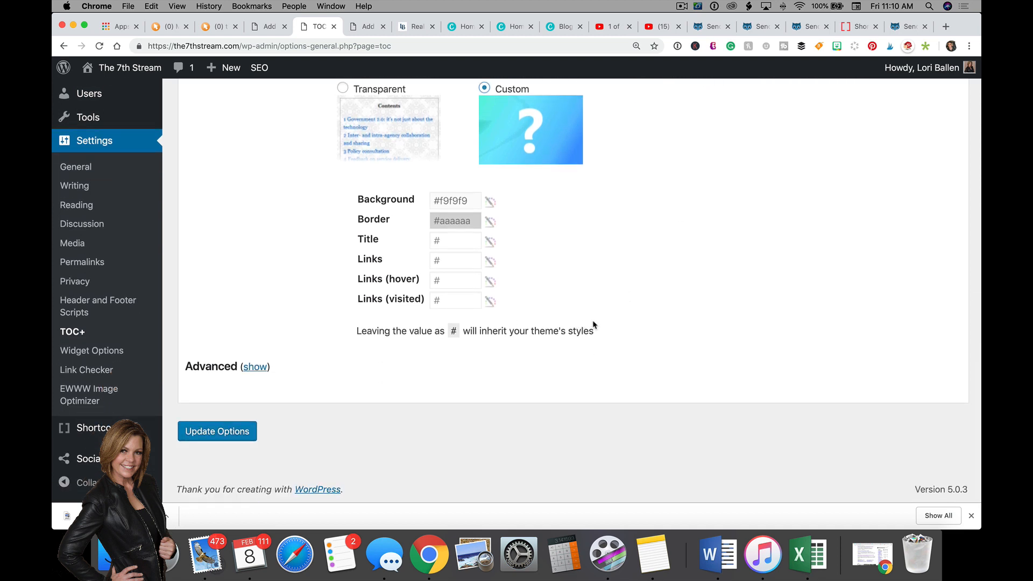
click(216, 434)
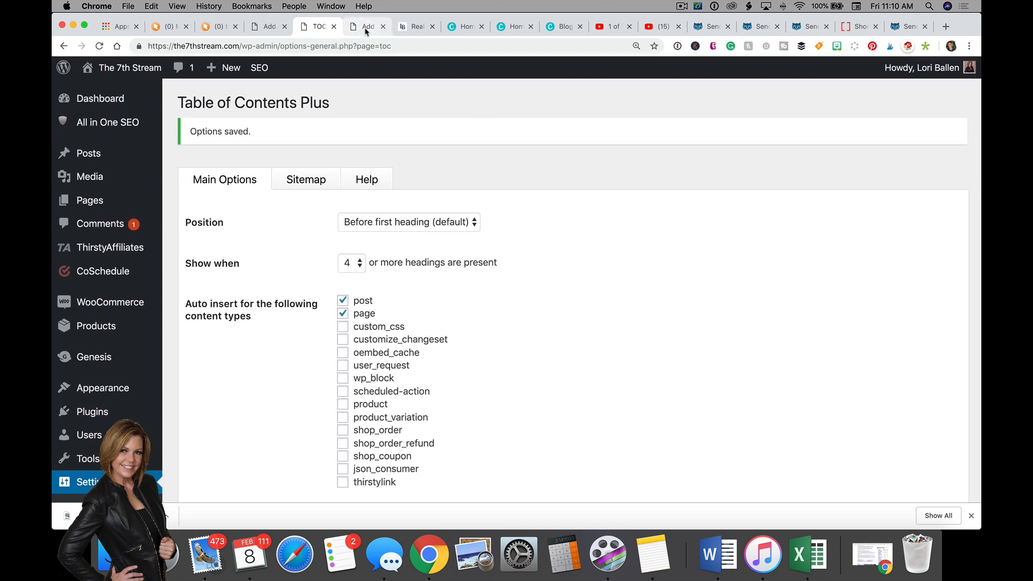
Preview the Free Keyword Tool draft post and examine the table of contents above its first heading.
click(273, 29)
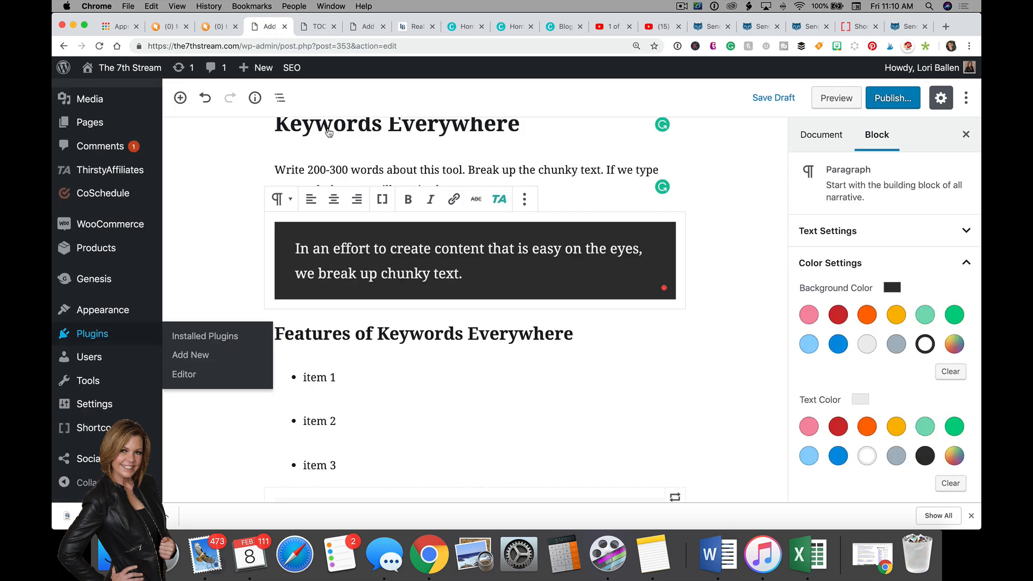
scroll(622, 241, up, 5)
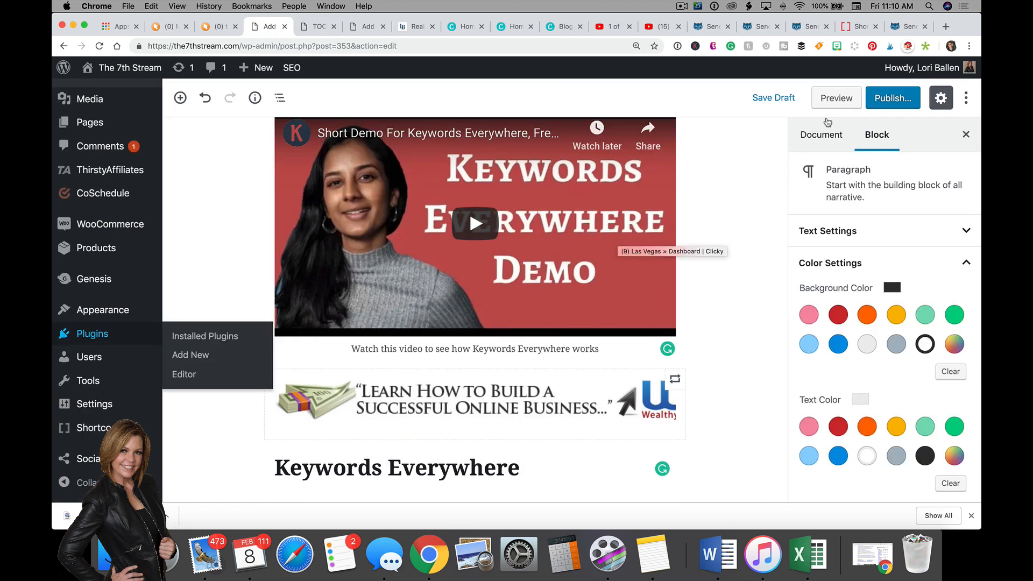
click(842, 102)
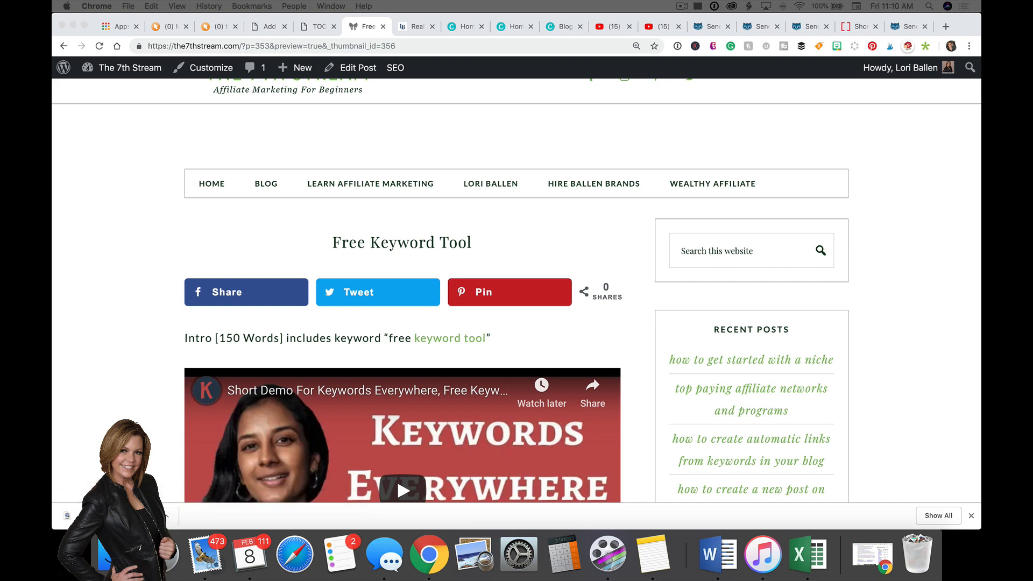
scroll(111, 285, down, 5)
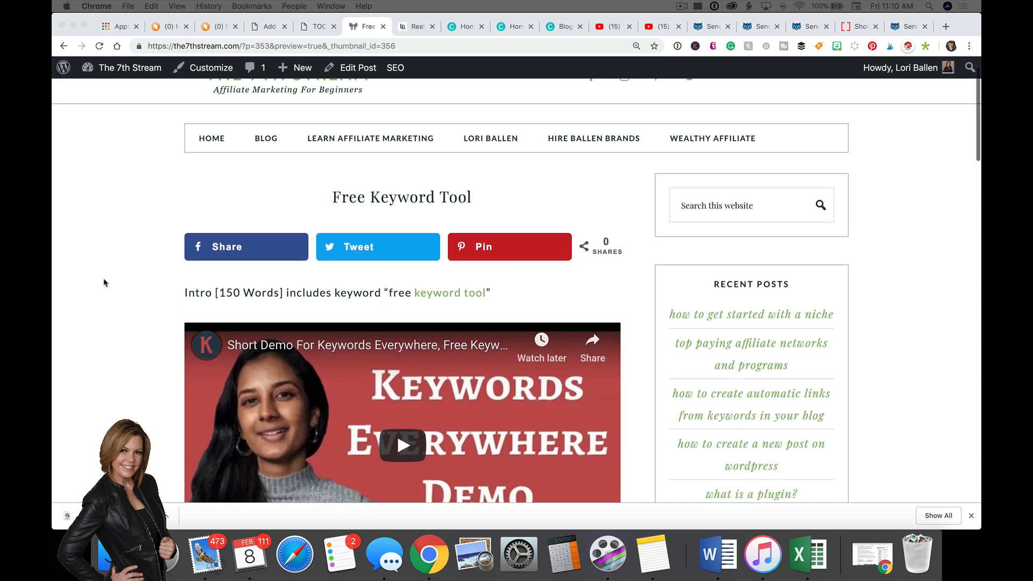
scroll(342, 228, down, 5)
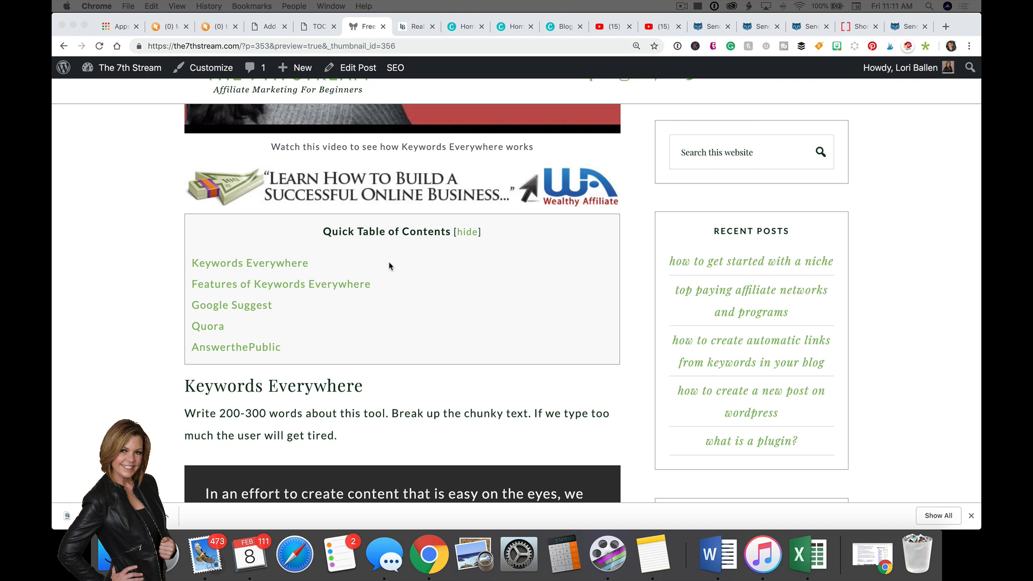
click(426, 260)
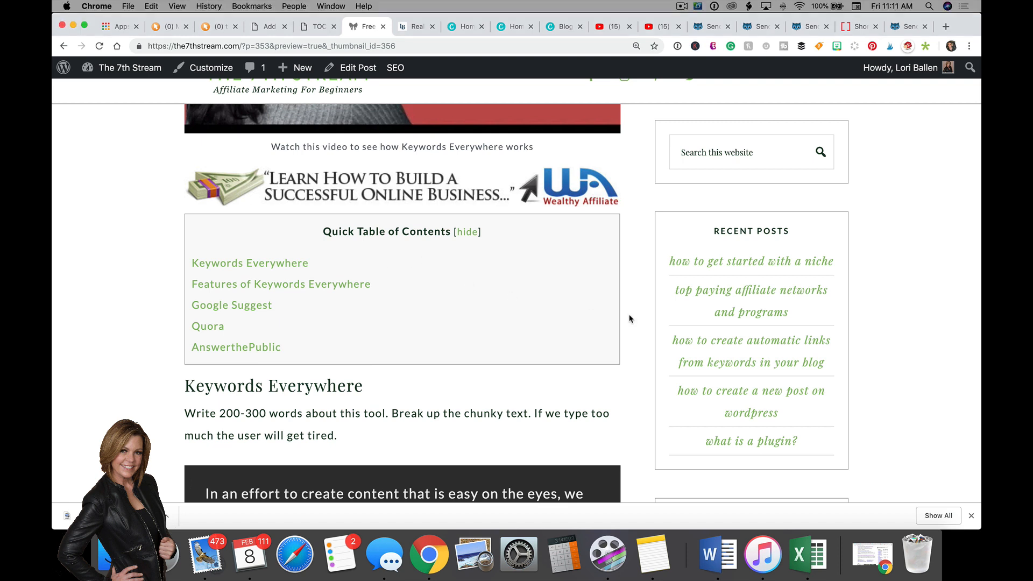
Open the recent post on creating automatic links from keywords and look through its content and headings.
scroll(628, 318, down, 1)
click(708, 343)
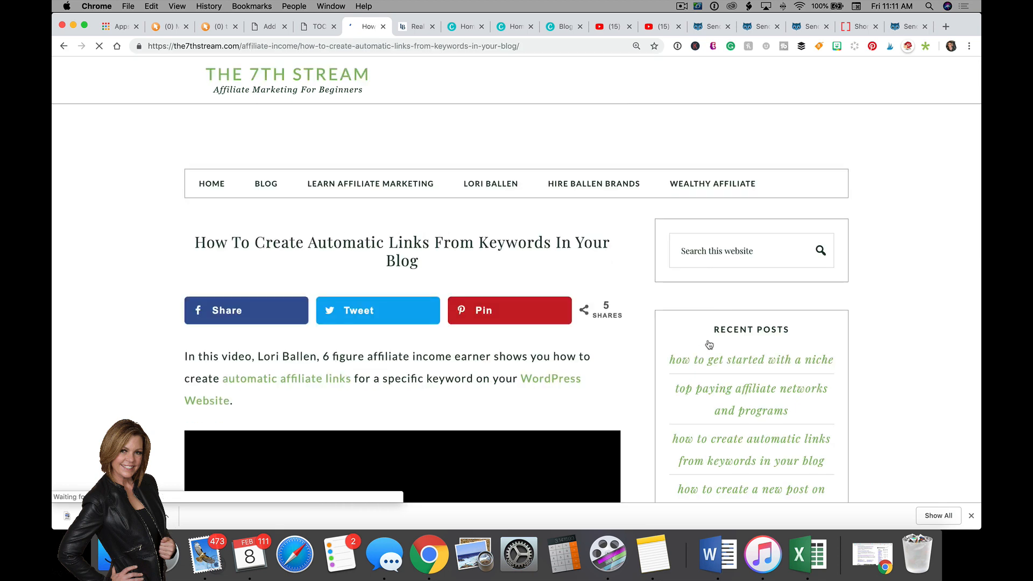
scroll(529, 324, down, 10)
scroll(528, 324, down, 12)
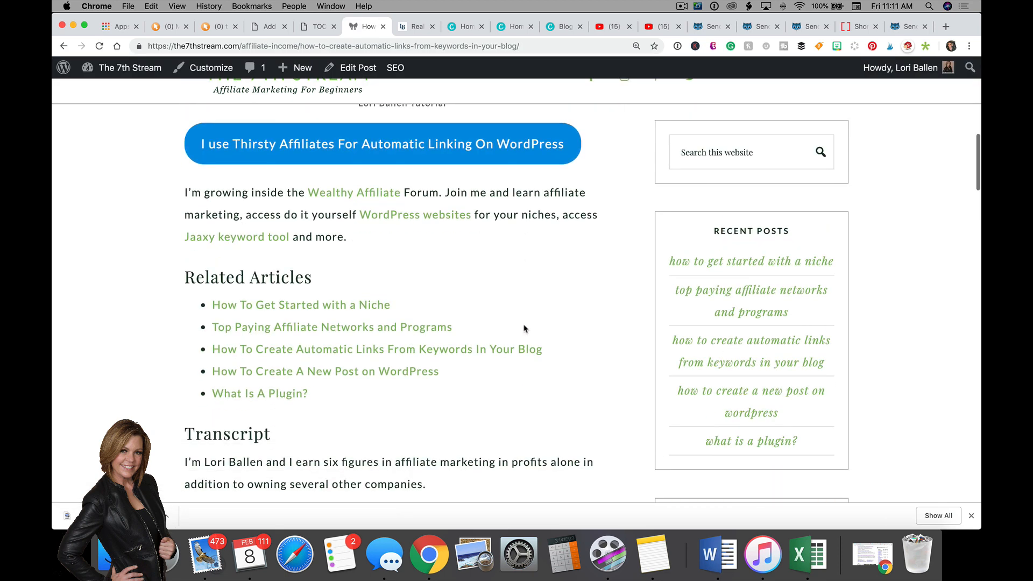
scroll(522, 329, down, 7)
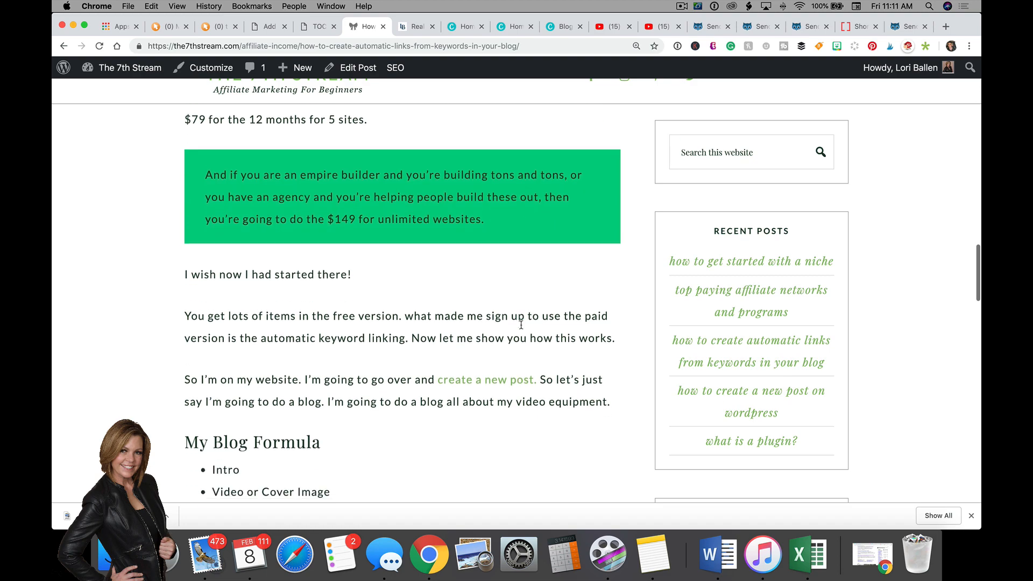